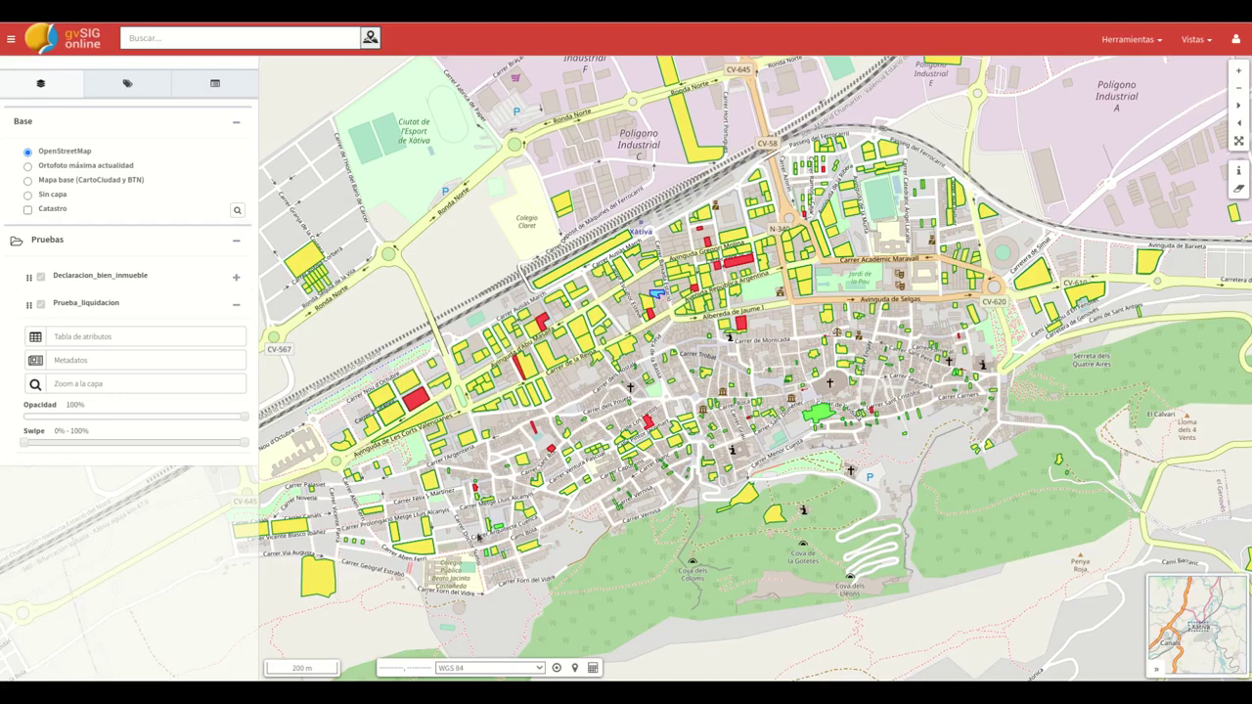
- Open the GESTIONA module configuration in the administration control panel
click(1236, 39)
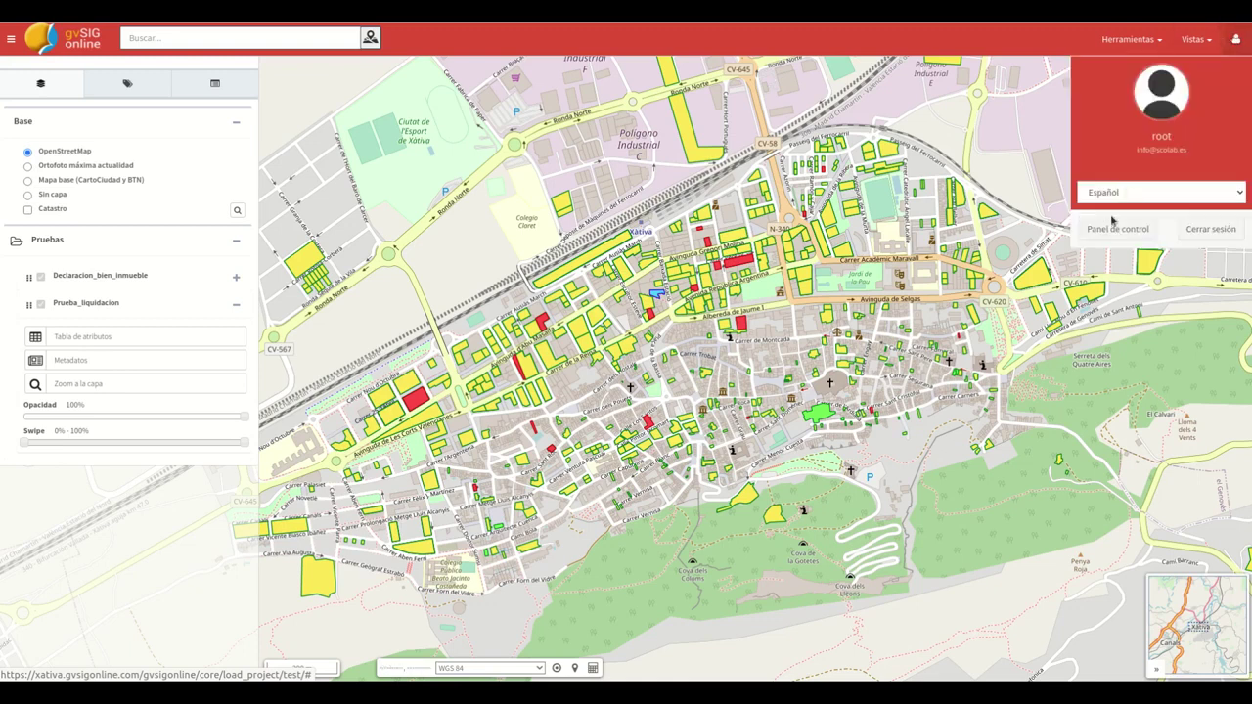
click(1111, 229)
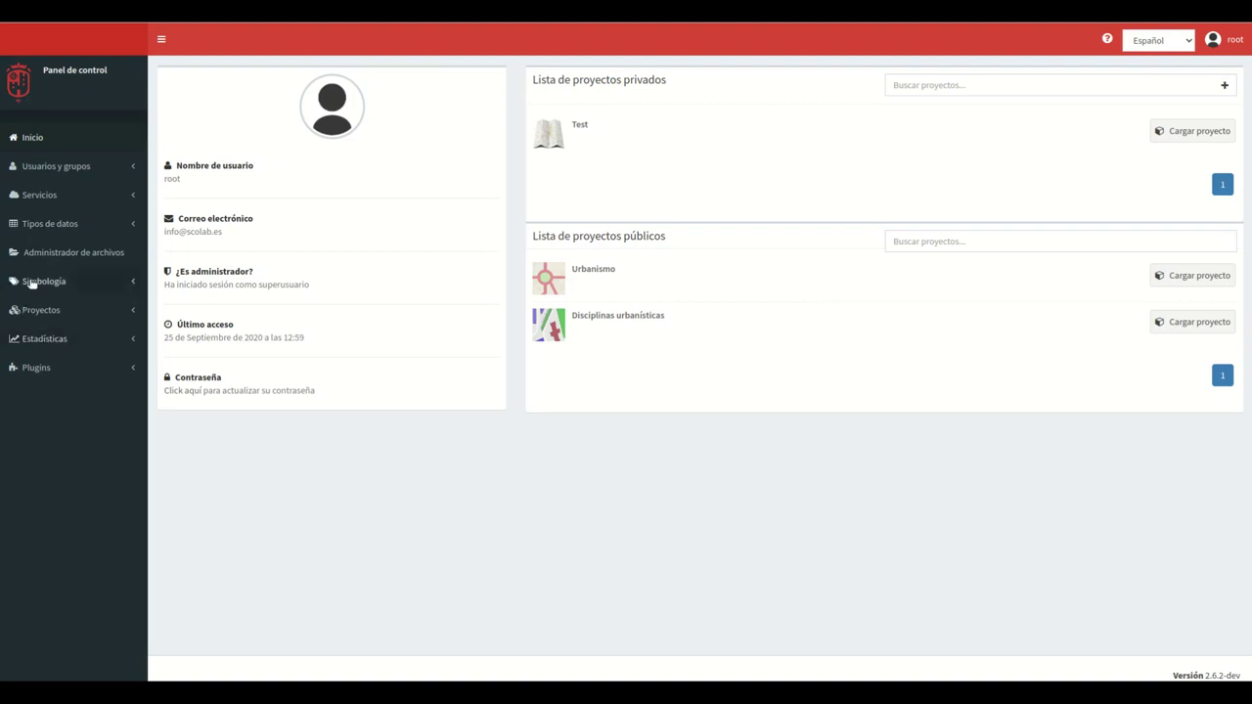
click(132, 347)
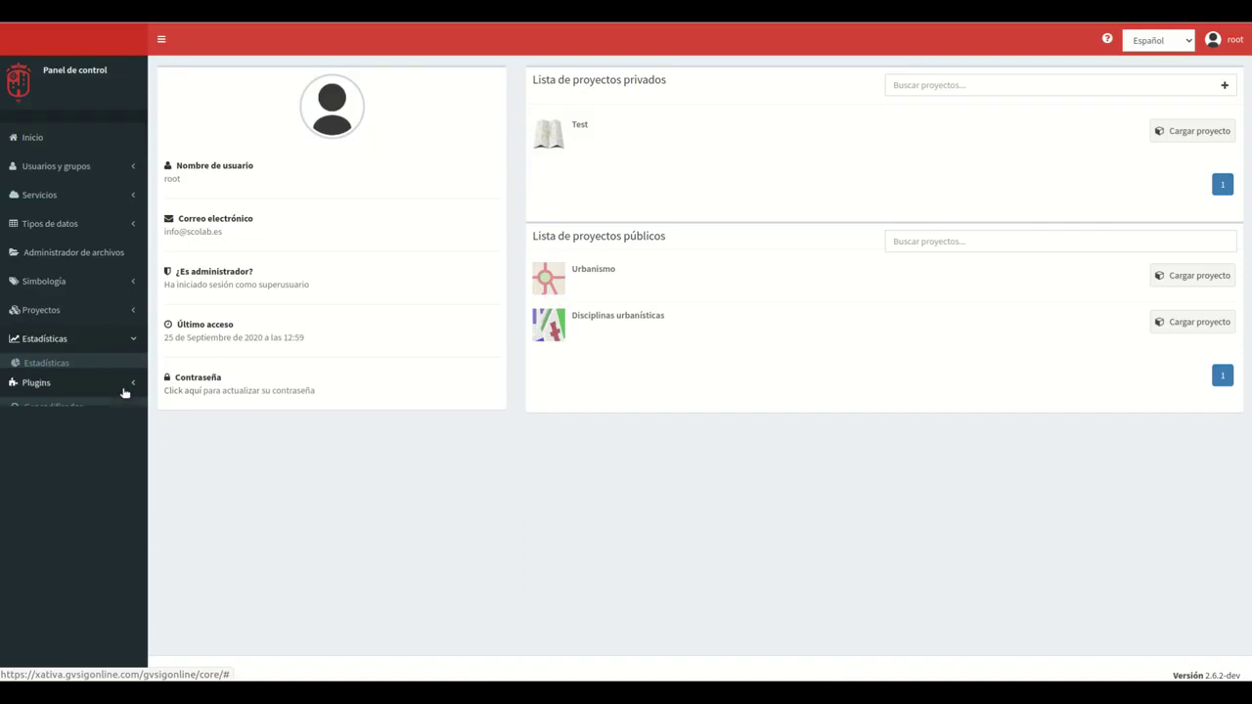
click(125, 389)
click(69, 411)
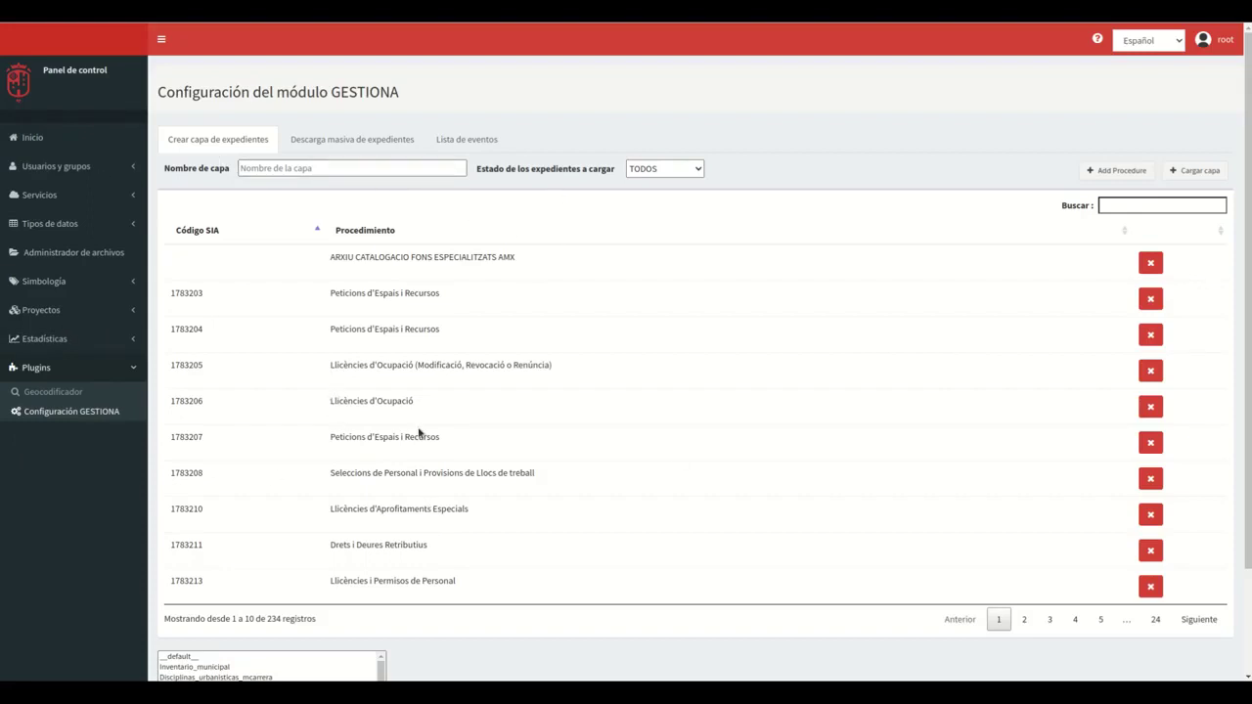
- Review the bulk case-file download options and the subscribed events list, then return to the case-file layer creation form
click(370, 141)
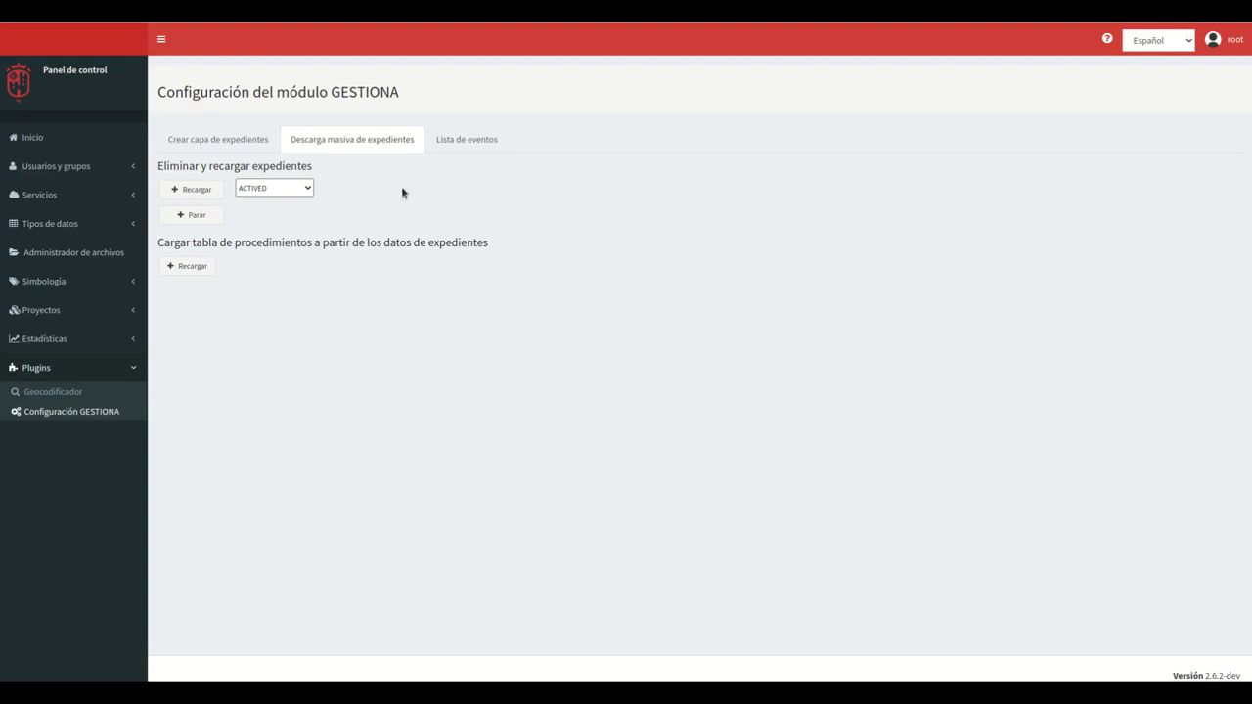
click(274, 185)
click(276, 185)
click(458, 145)
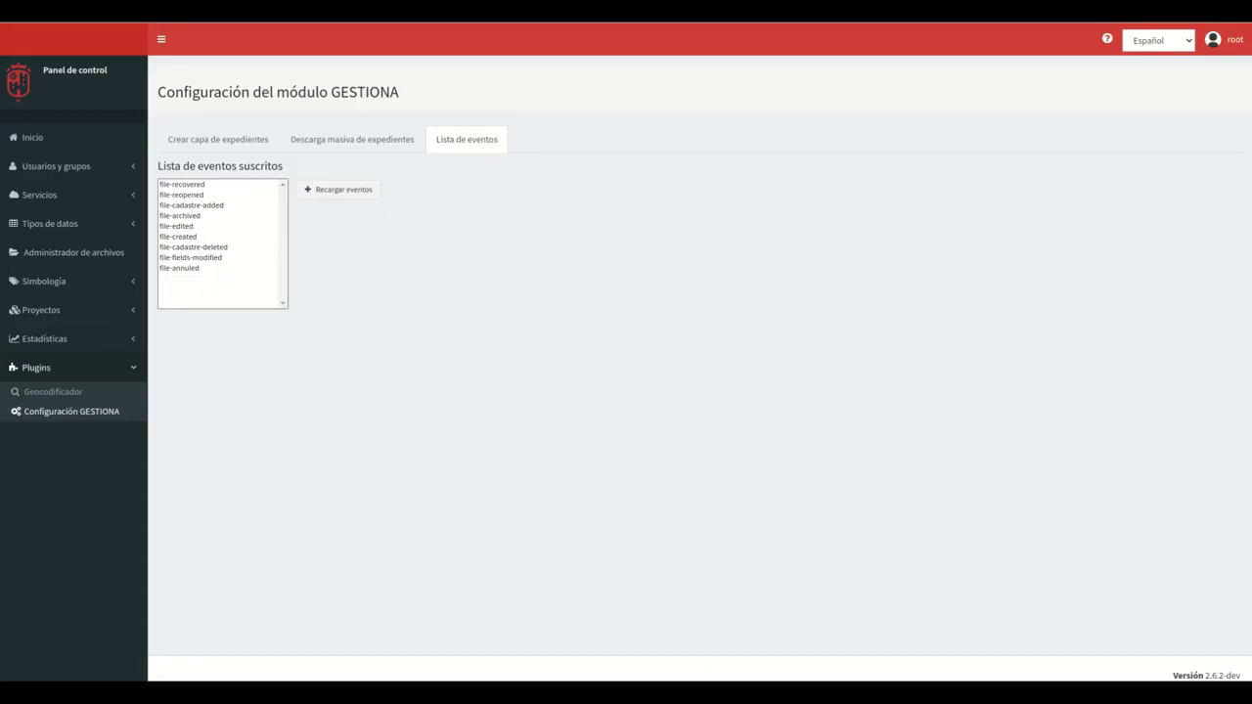
click(254, 139)
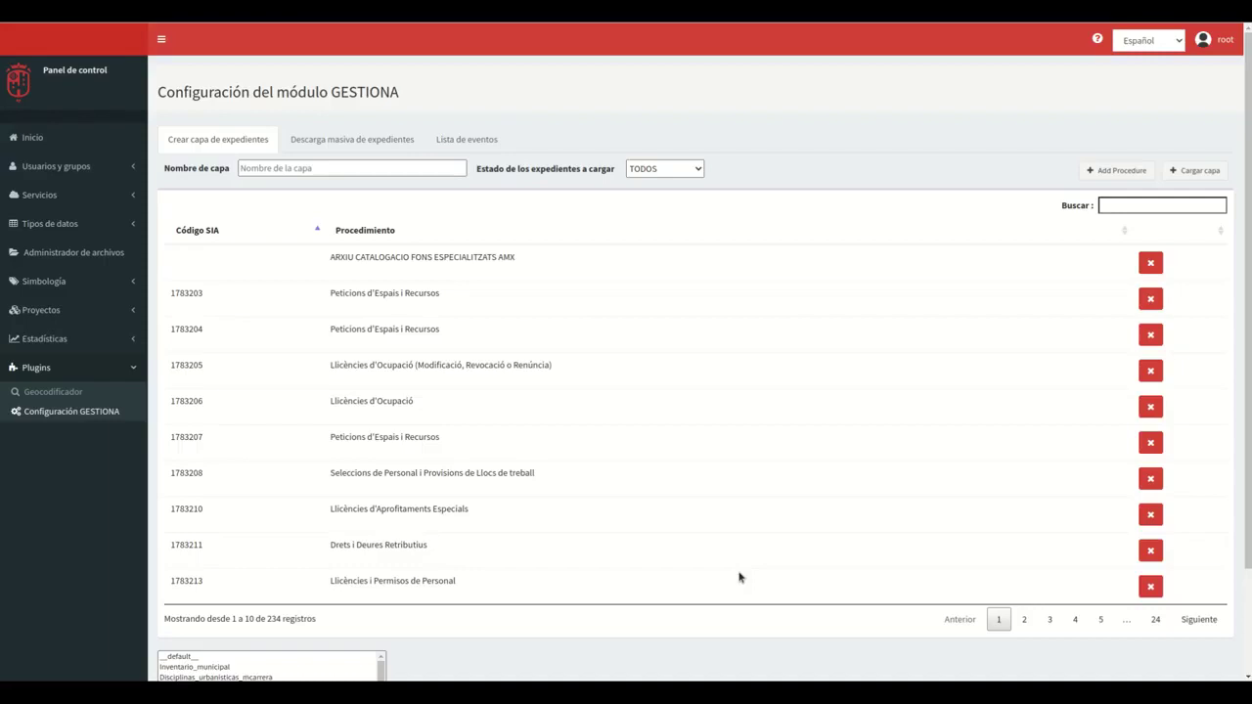
- Filter the procedures by "Urb" and select Convenis Urbanístics (Aprovació, Modificació o Extinció) and Llicència Urbanística with SIA code 1783387
click(1109, 204)
text(Urb)
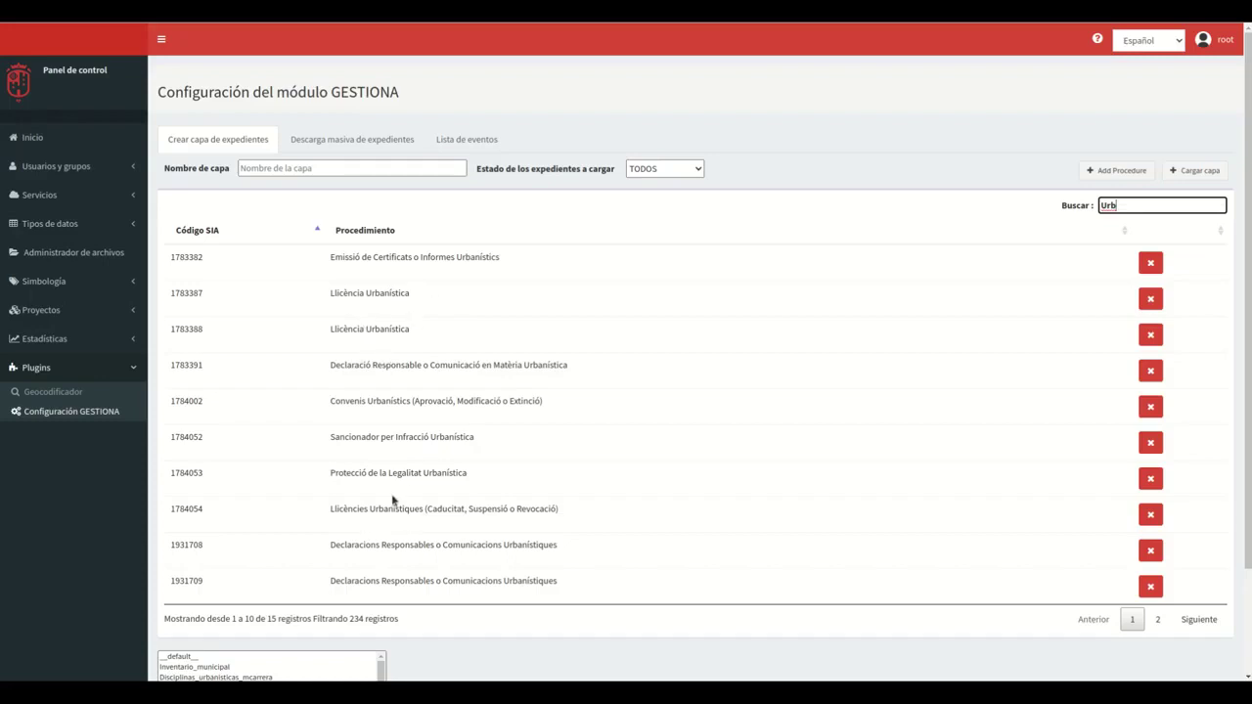
click(392, 402)
click(405, 299)
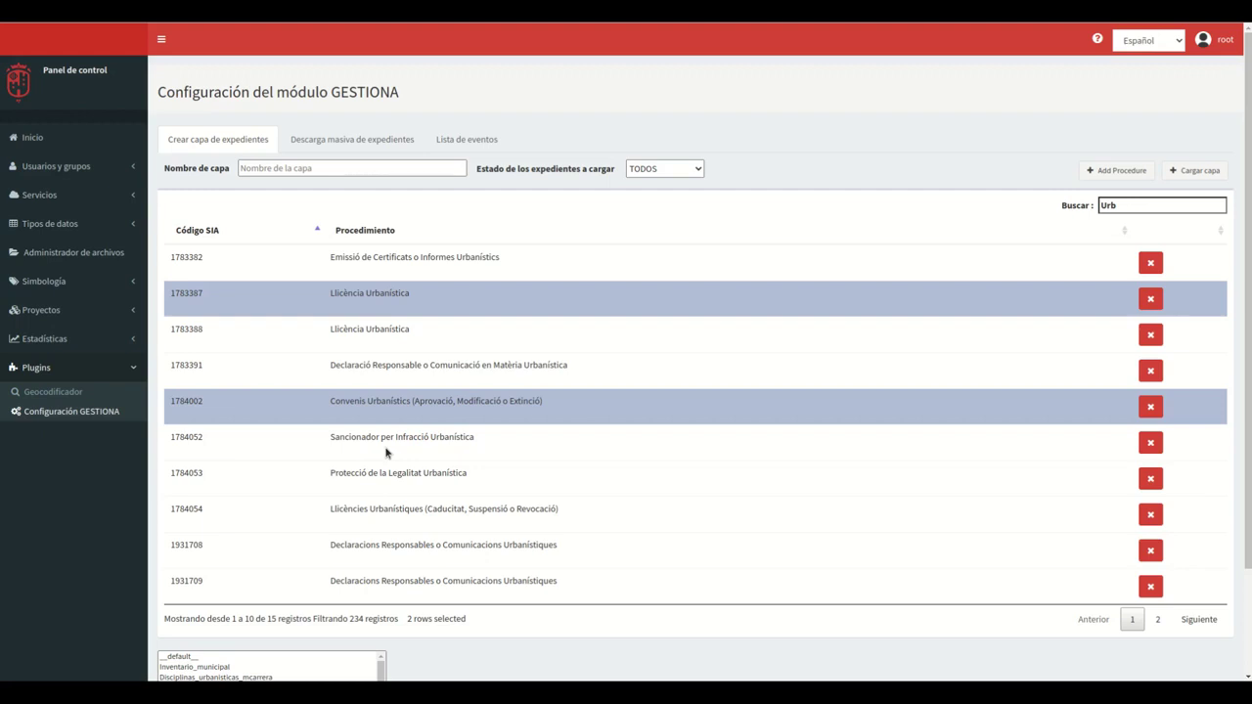
- Examine the case-file status options, the list below the procedures table and the layer name field
click(659, 170)
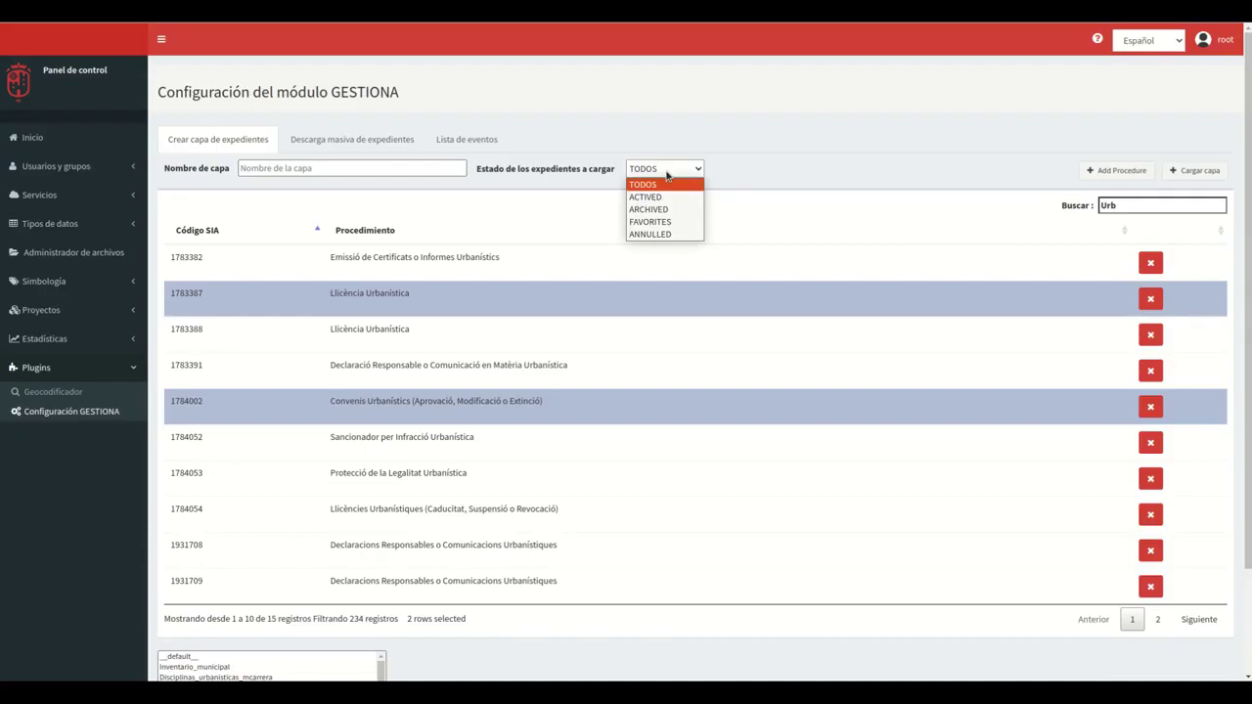
click(873, 137)
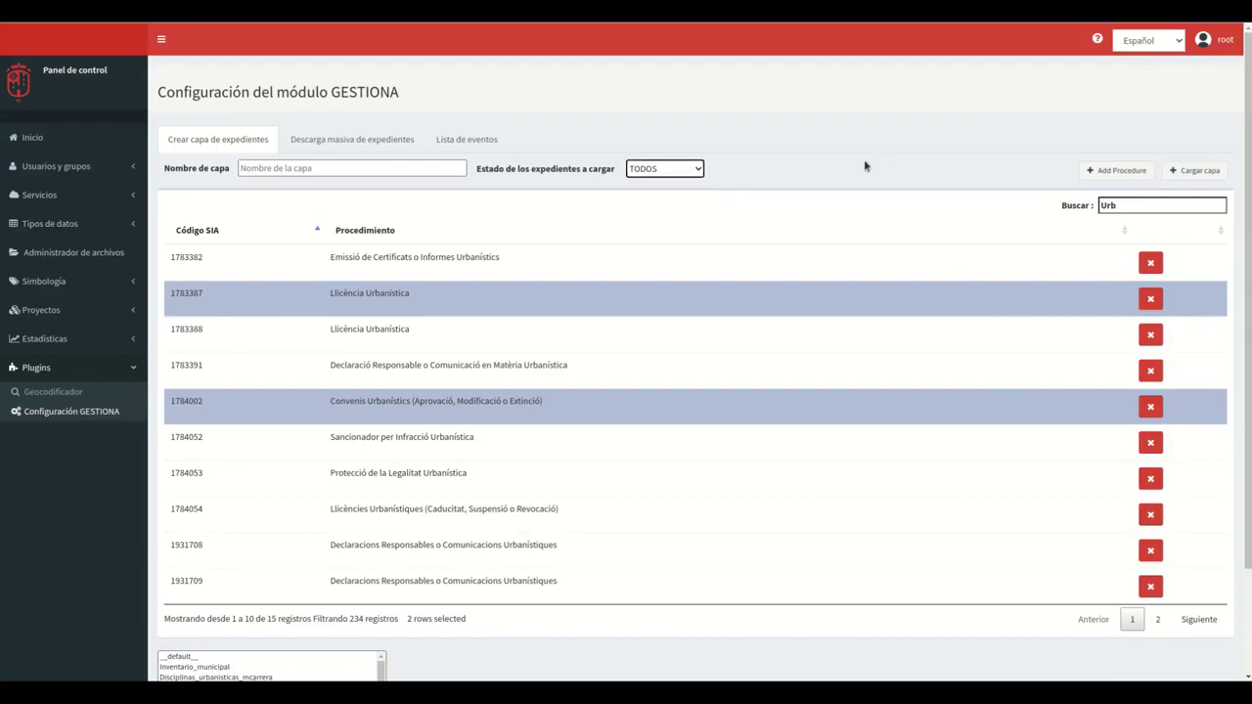
drag(1247, 381, 1247, 456)
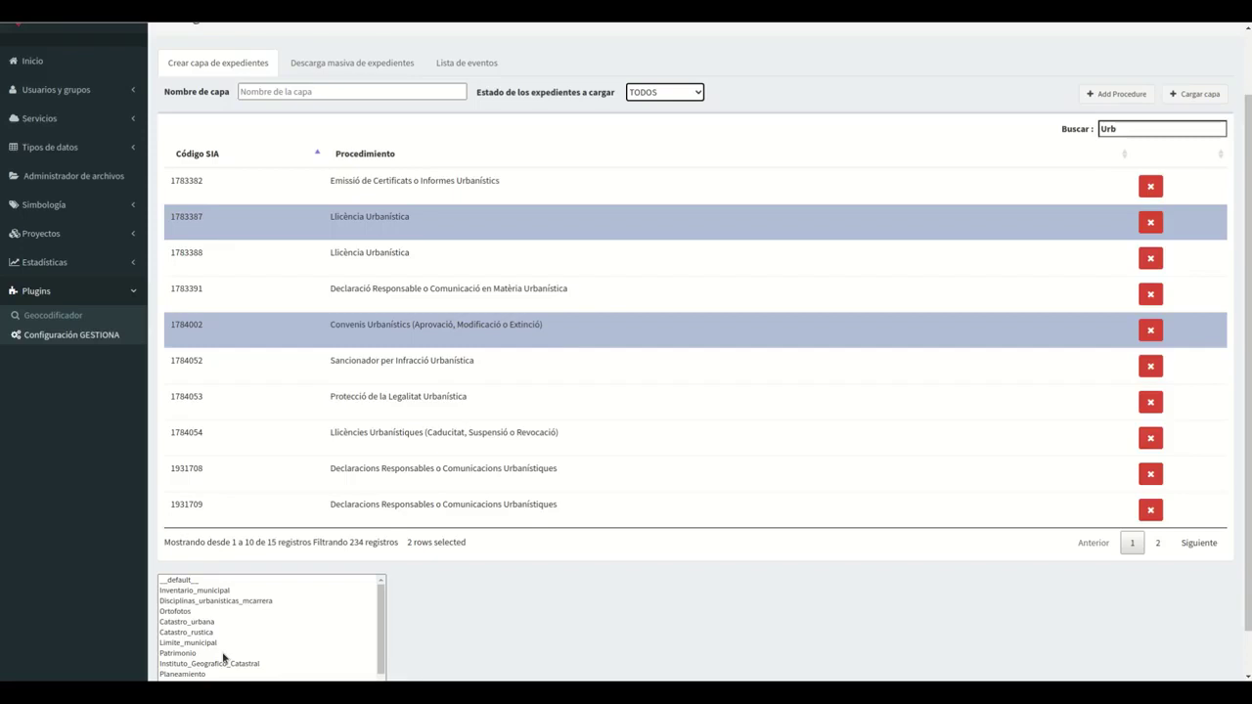
click(294, 96)
scroll(928, 95, up, 2)
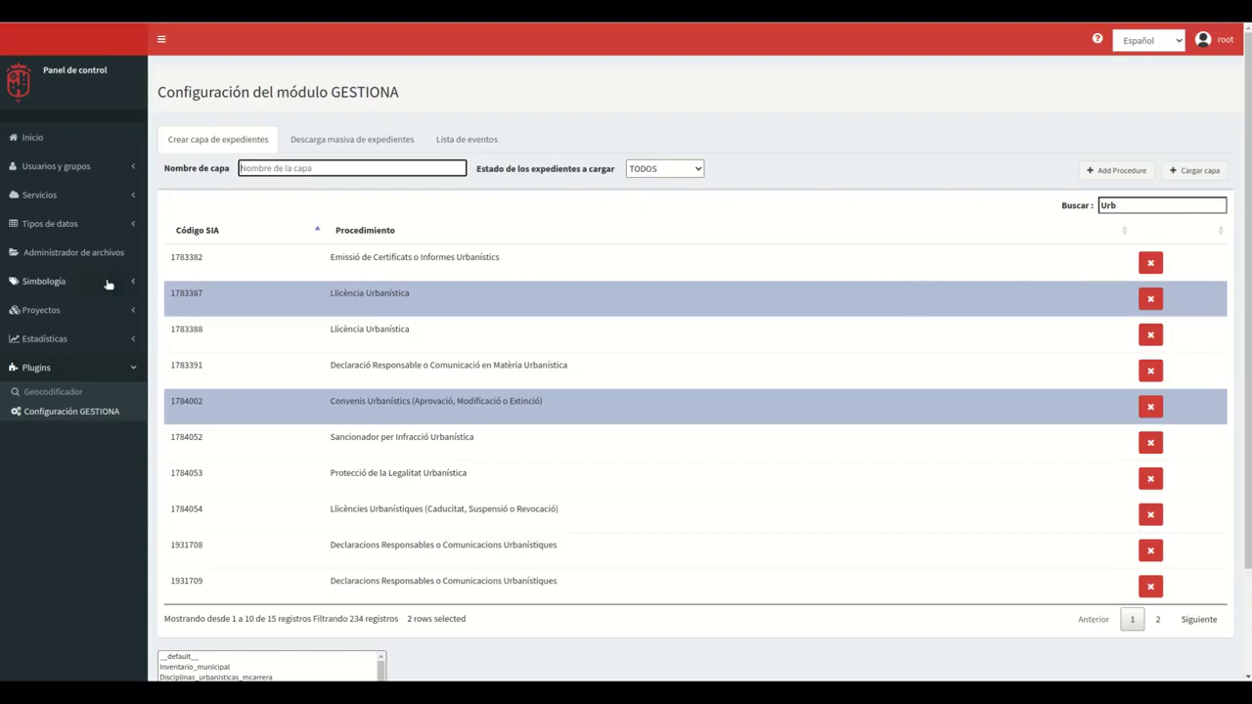
- Return to the control panel's home page and load the private Test project, showing Xàtiva's town centre on the map
click(59, 145)
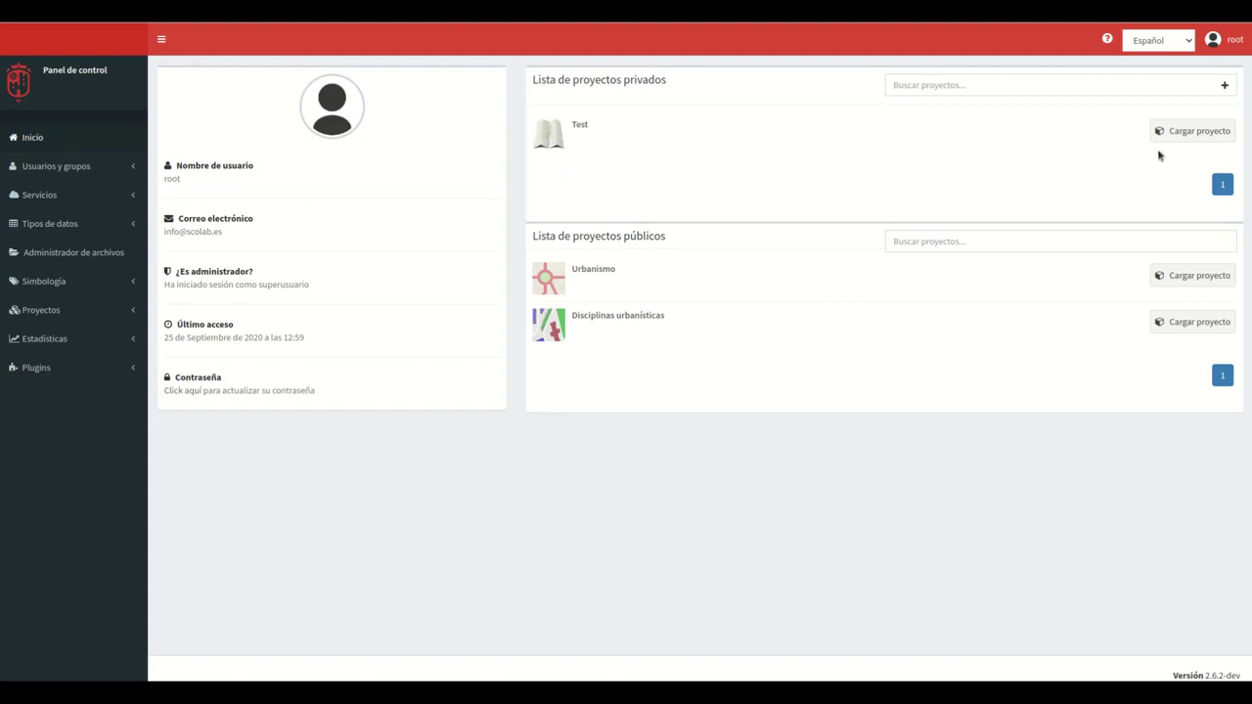
click(1207, 141)
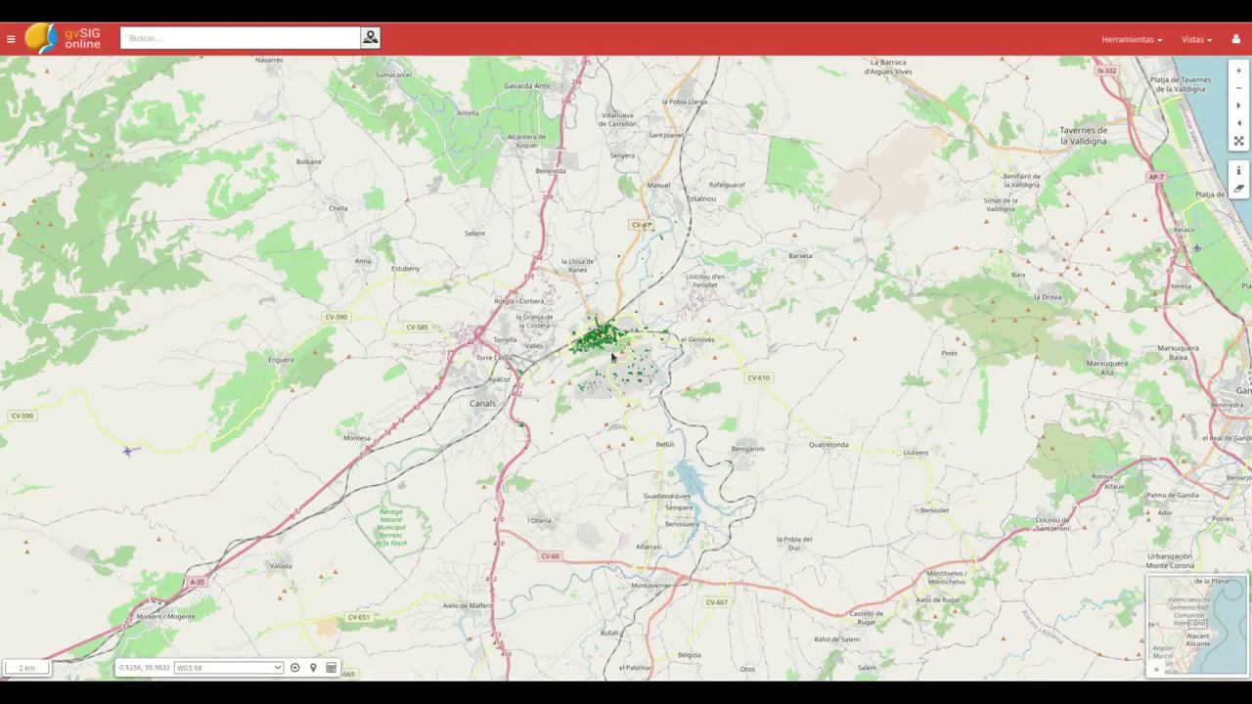
scroll(614, 359, up, 3)
drag(615, 359, 686, 457)
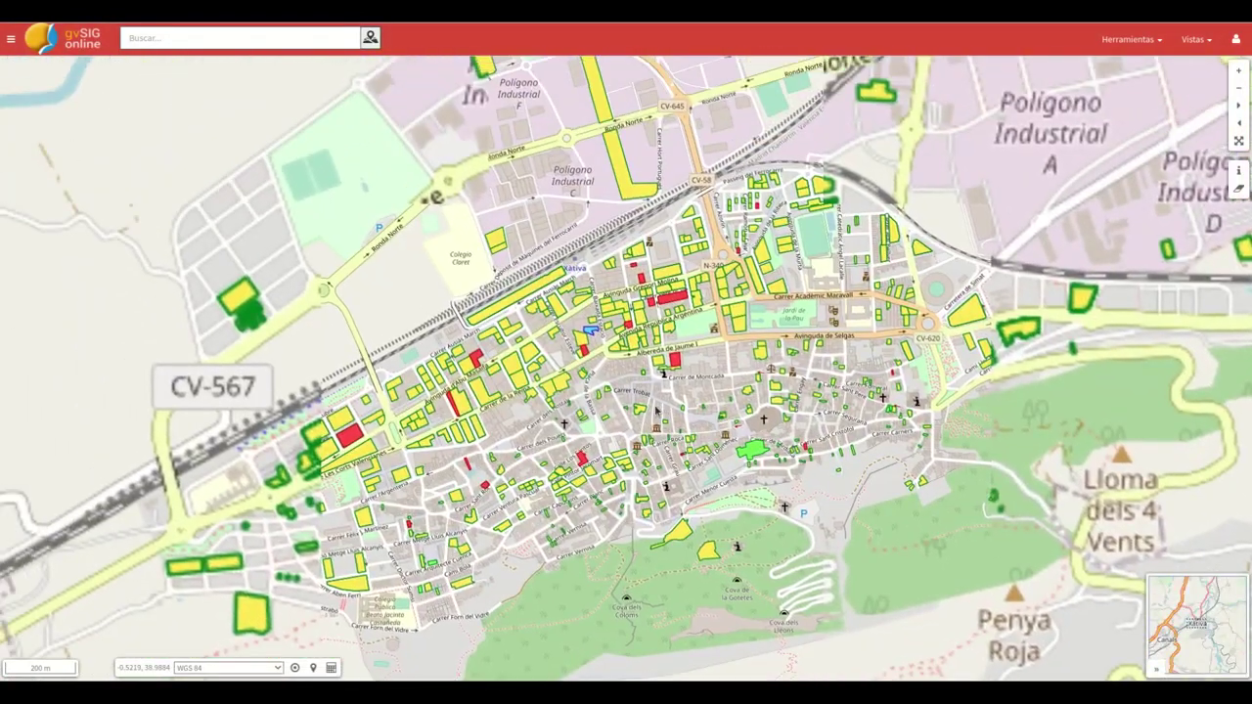
- Expand the Pruebas layer group and open the attribute table of the Prueba_liquidacion layer
click(11, 43)
click(240, 242)
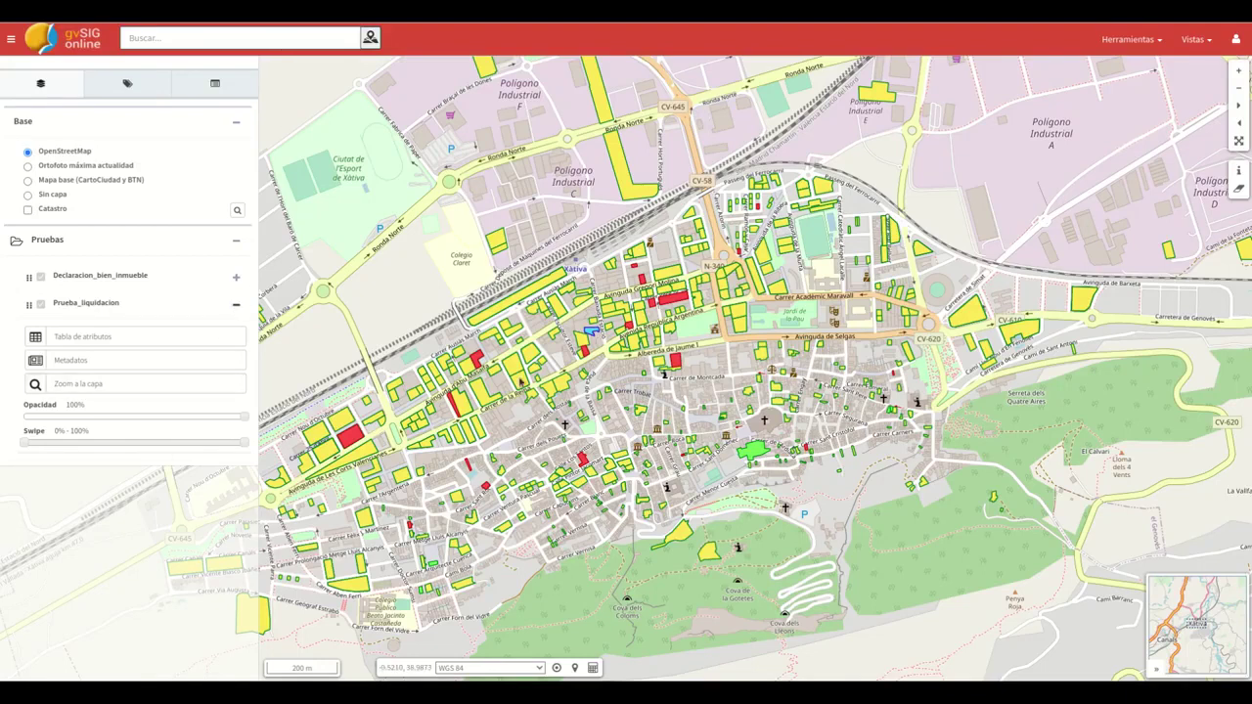
click(88, 338)
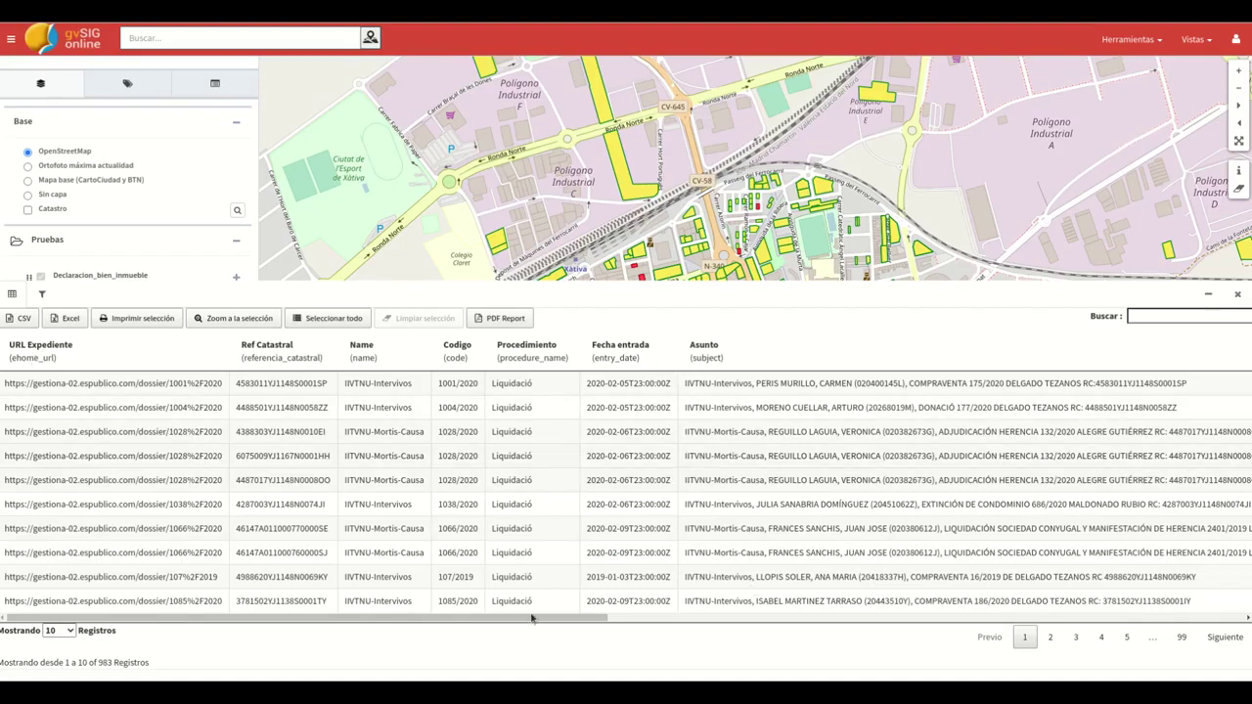
drag(559, 620, 379, 623)
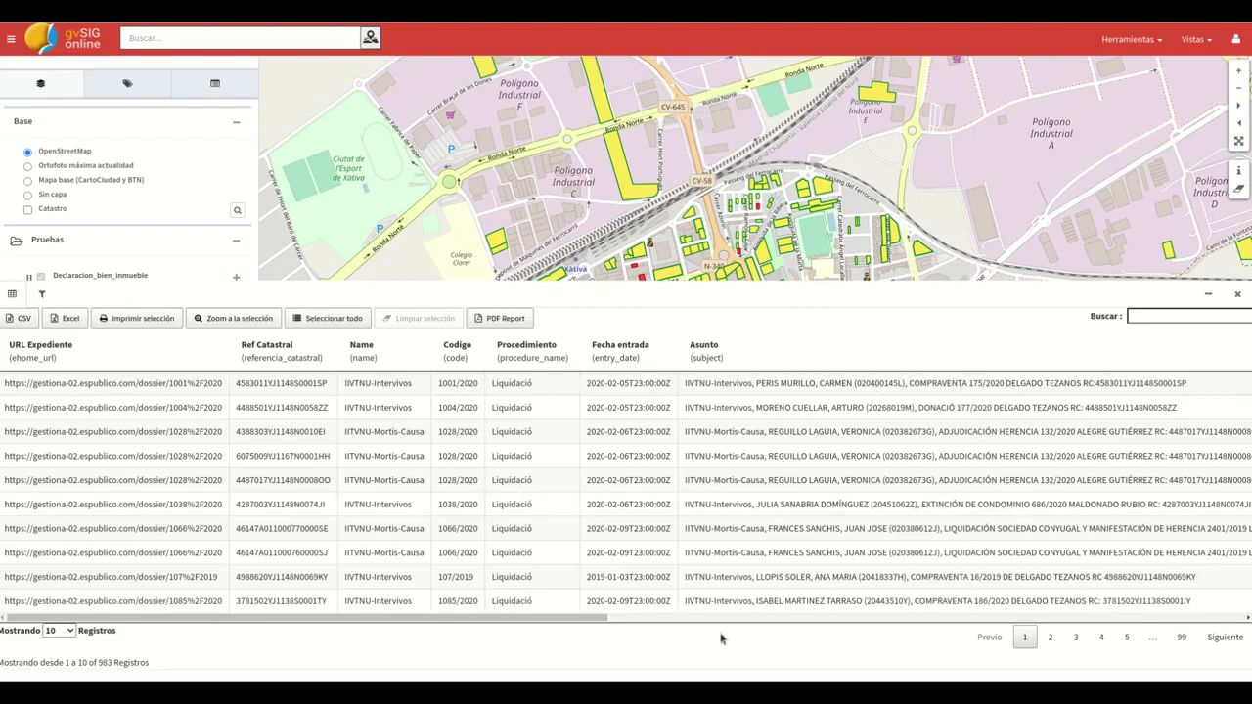
- Select the last record on the attribute table's first page, zoom the map to its parcel and close the table
click(729, 599)
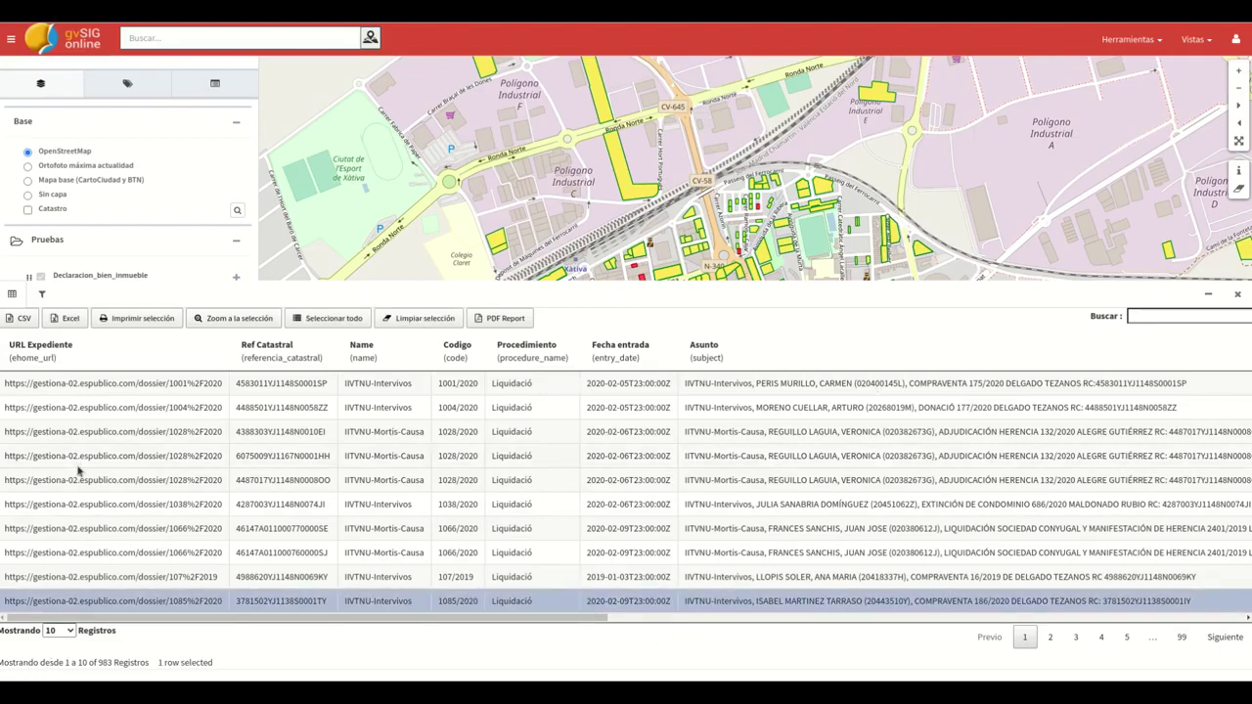
click(235, 318)
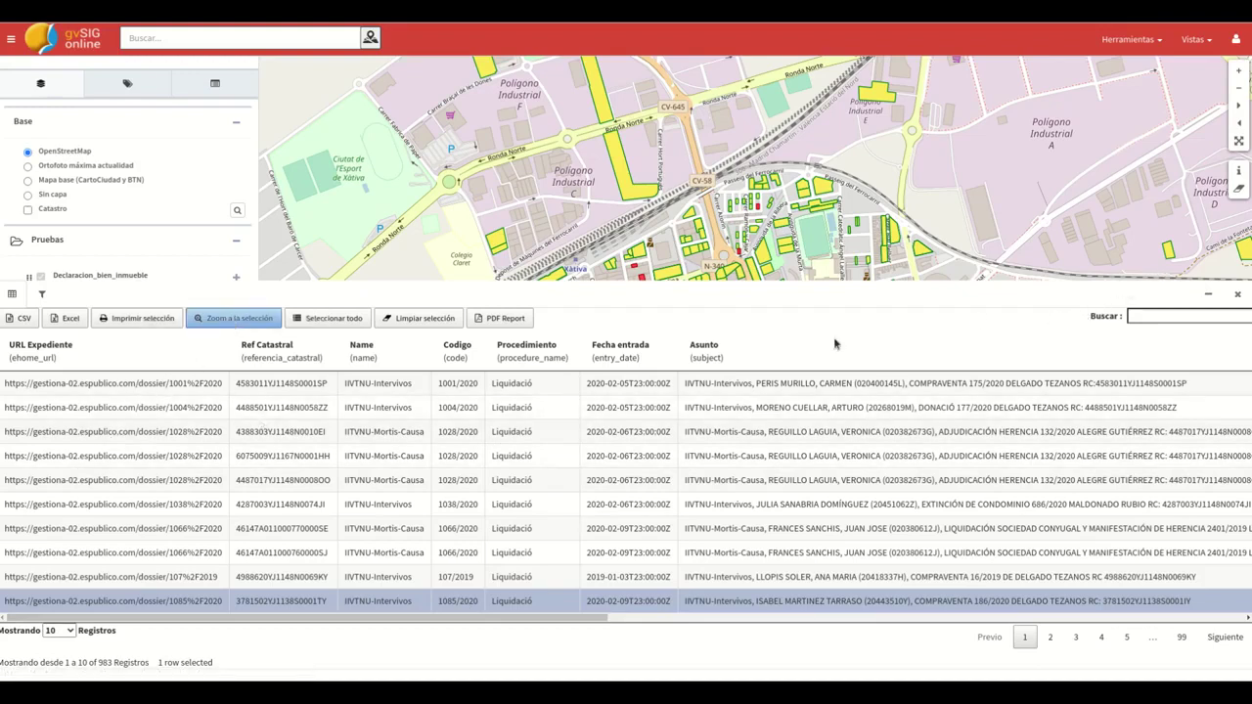
click(240, 318)
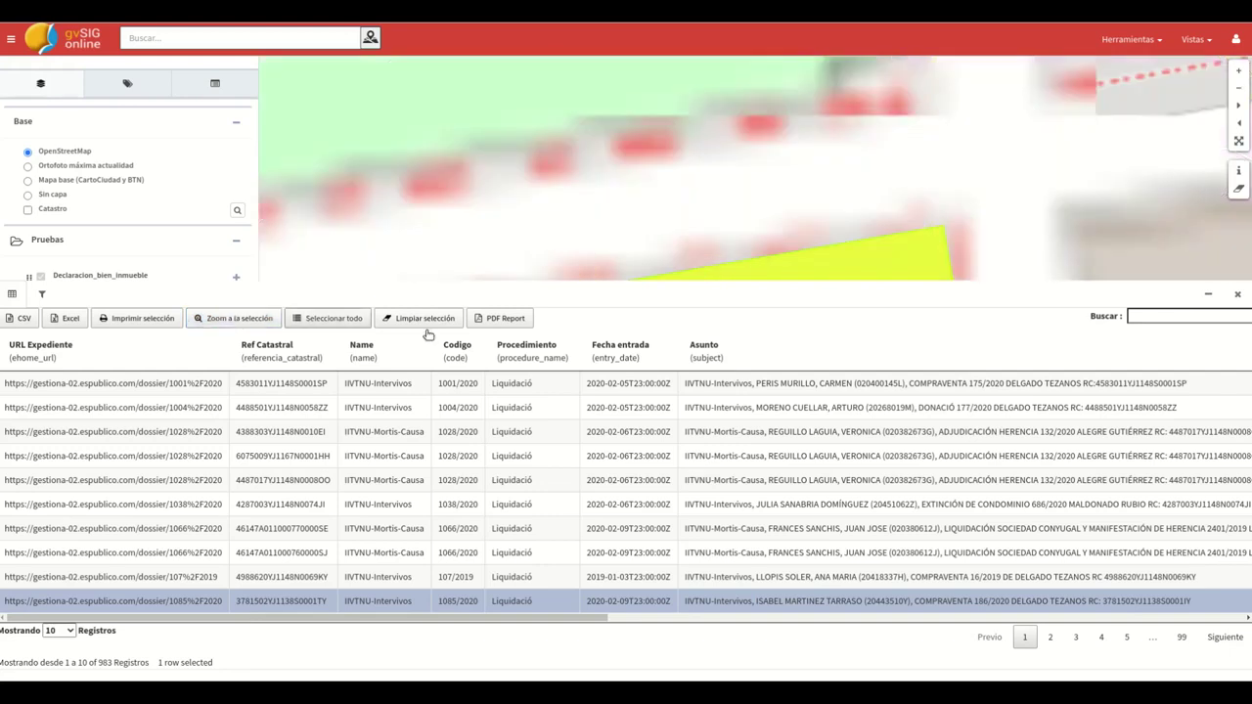
click(1237, 294)
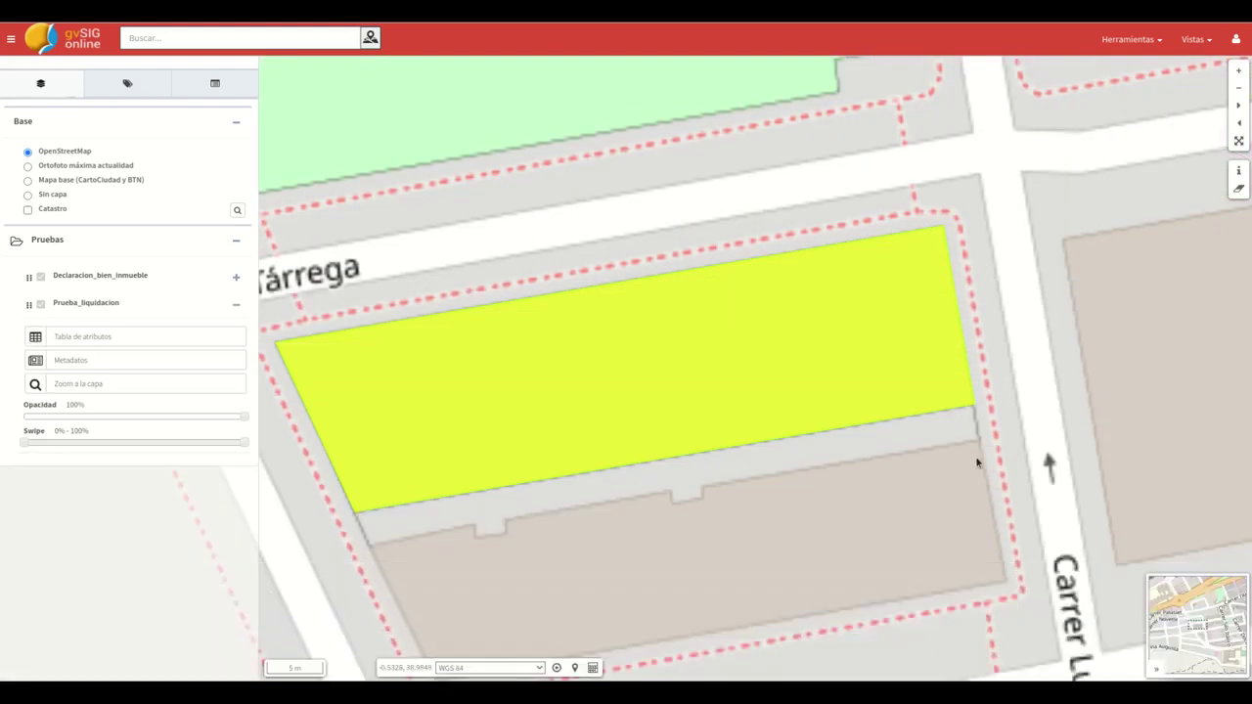